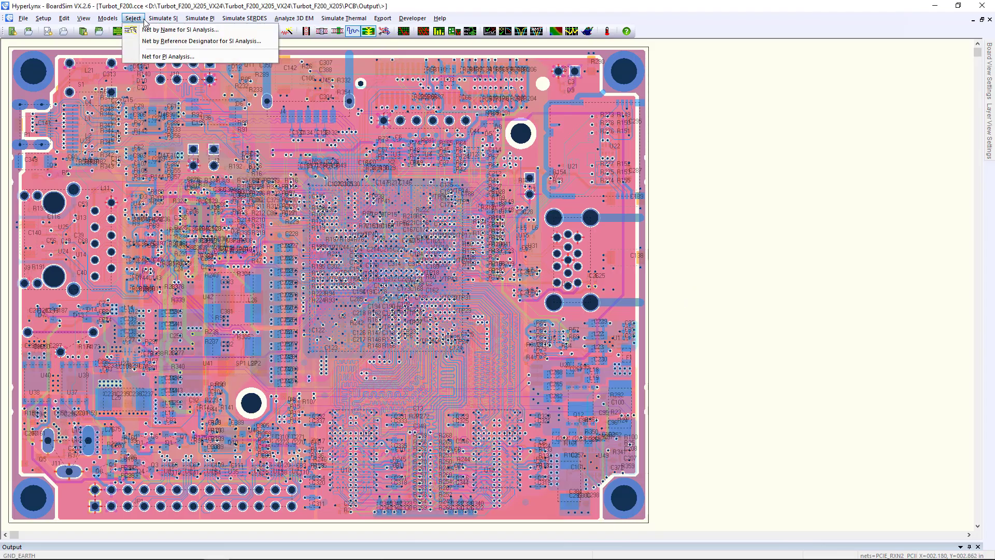
Select nets PCIE_RXN2, PCIE_RXP2, PCIE_TXN2 and PCIE_TXP2 through Net by Name for SI Analysis
click(179, 29)
drag(808, 190, 808, 306)
click(711, 413)
click(701, 249)
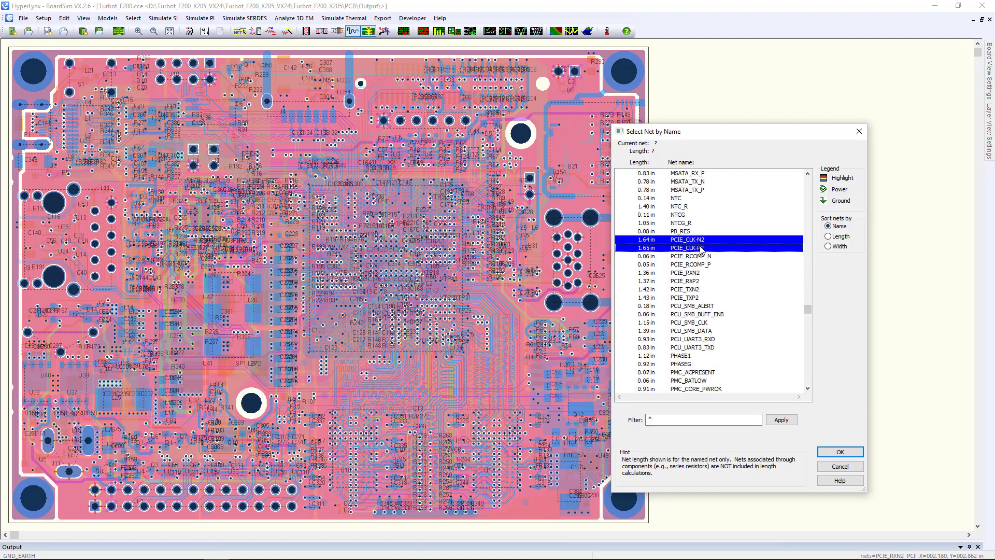
ctrl+click(702, 255)
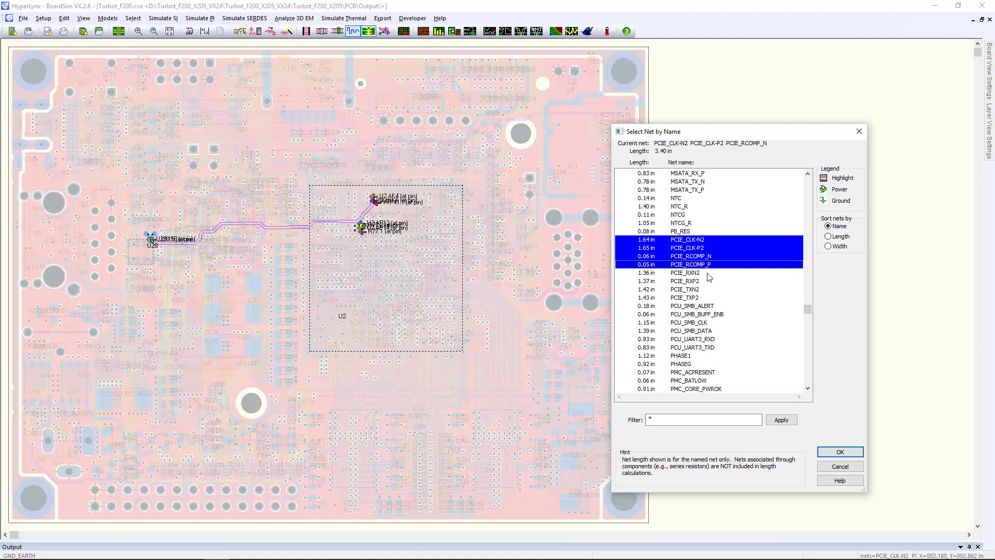
click(708, 273)
shift+click(718, 296)
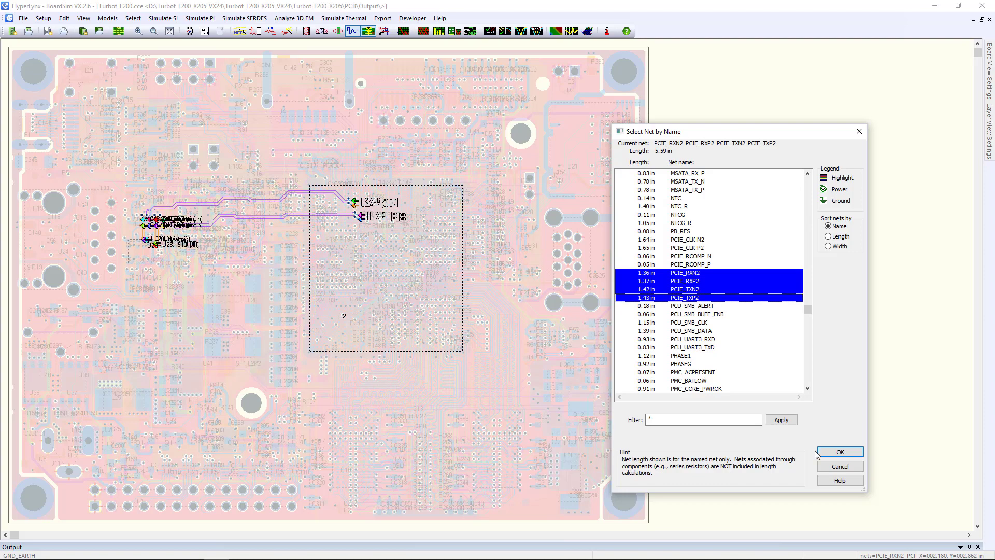
click(840, 457)
scroll(354, 204, up, 1)
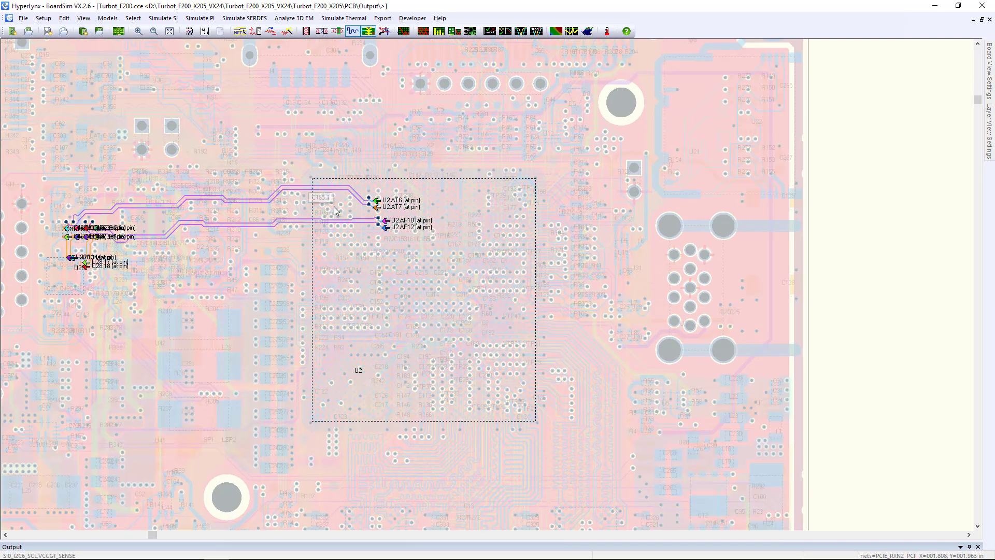
scroll(373, 199, up, 1)
scroll(429, 200, up, 1)
scroll(430, 200, left, 3)
scroll(280, 209, up, 2)
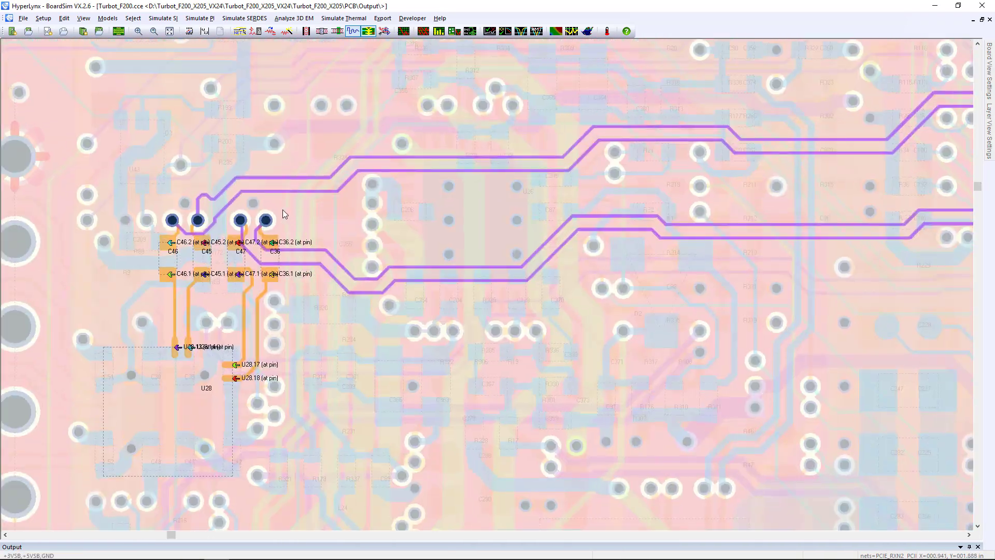
scroll(280, 209, up, 1)
scroll(199, 259, down, 1)
scroll(198, 249, down, 1)
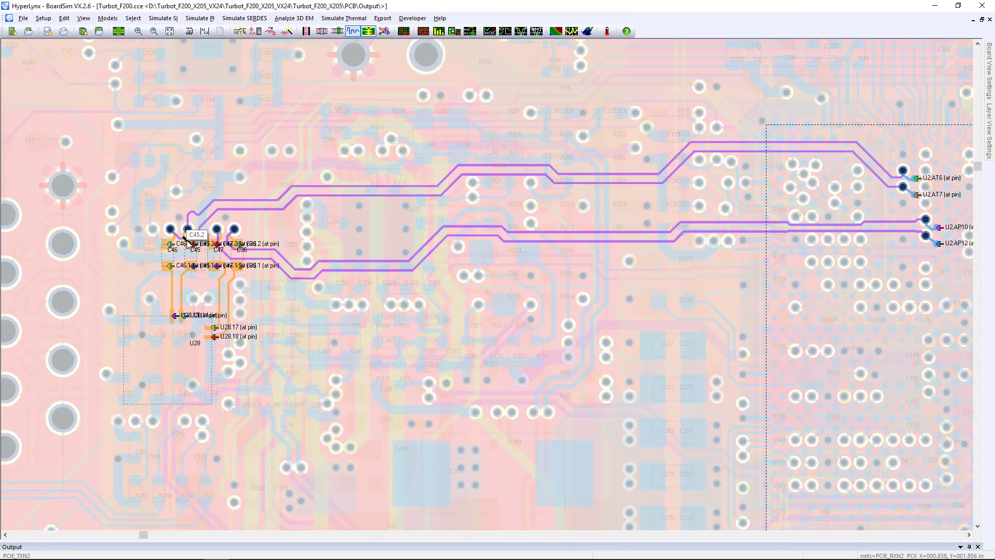
scroll(200, 237, right, 1)
scroll(200, 235, right, 1)
In the 3D EM area manager, create areas for the selected nets, yielding eight areas
click(294, 18)
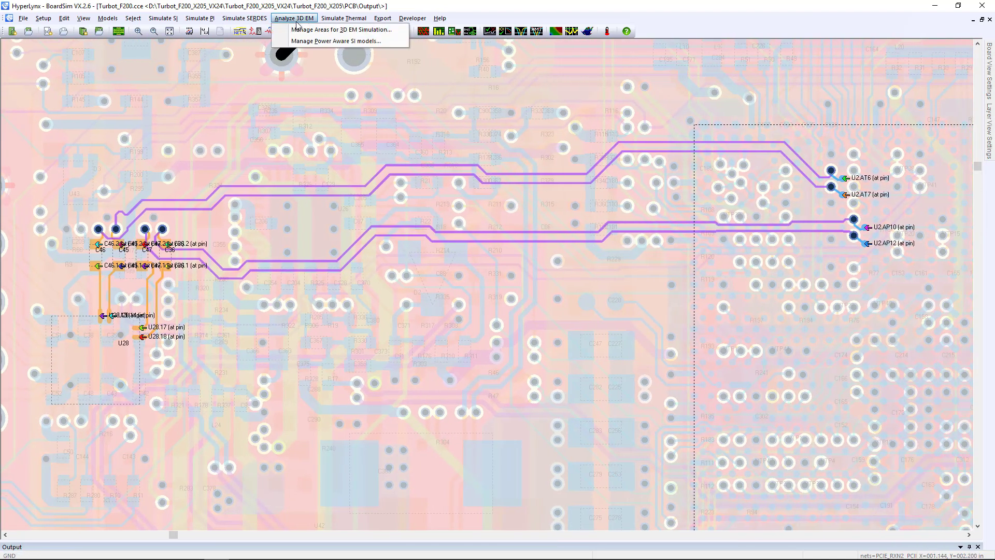
click(311, 35)
drag(727, 249, 529, 285)
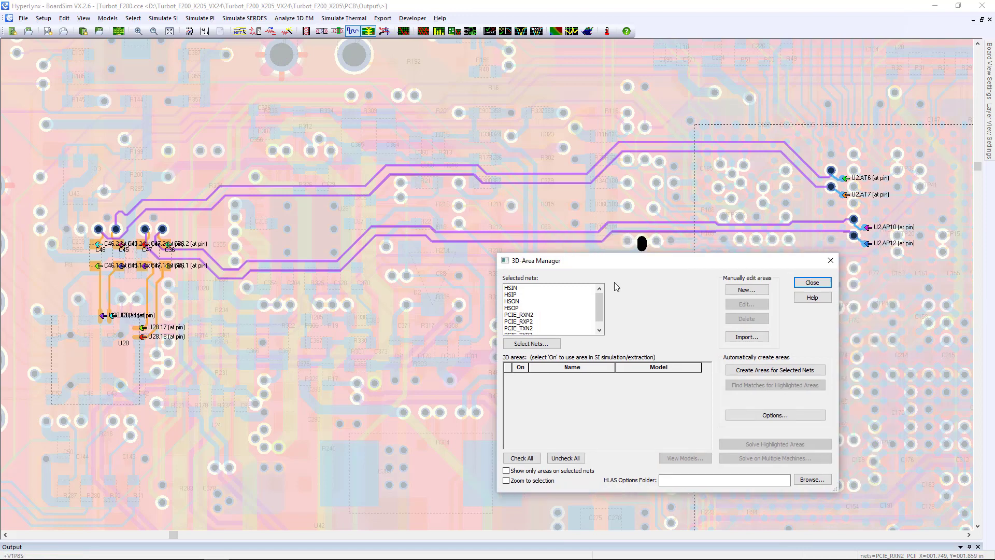
click(634, 398)
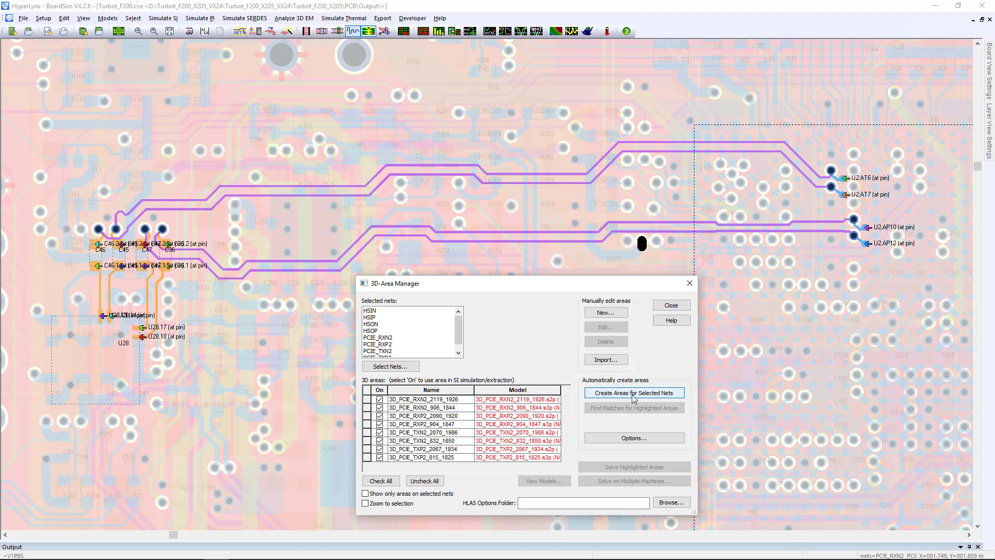
Preview the outlines of all eight areas, then pick only 3D_PCIE_RXP2_2090_1920
click(397, 399)
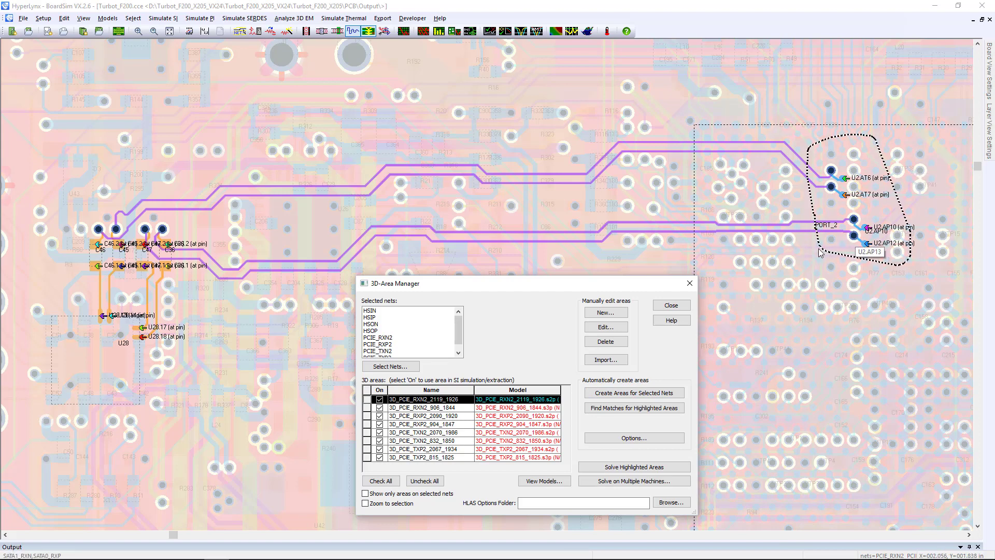
click(369, 408)
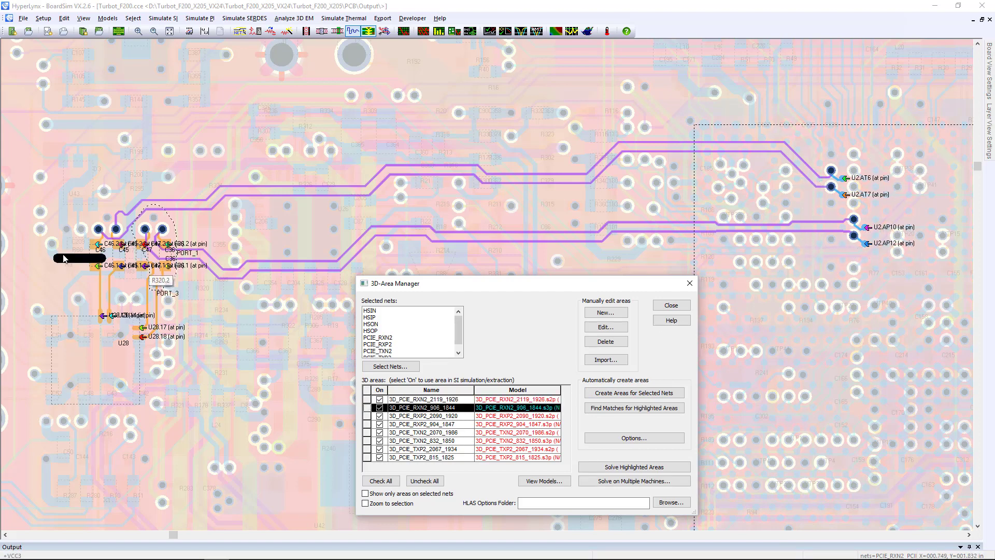
drag(374, 399, 374, 457)
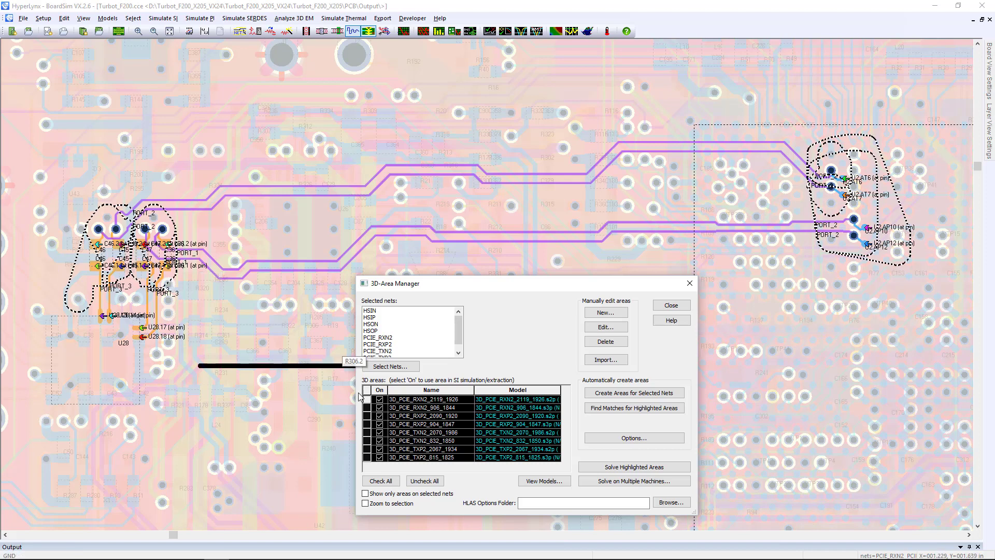
click(367, 416)
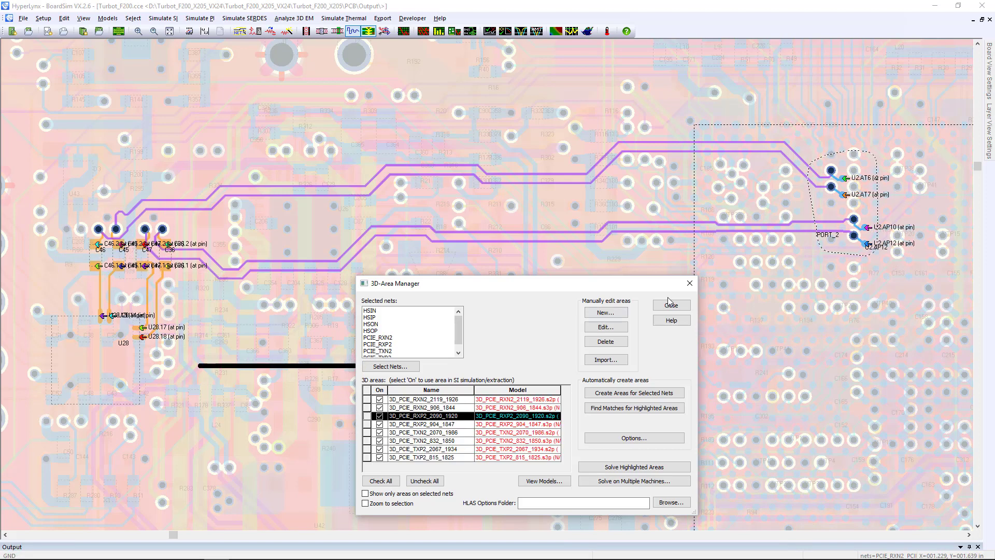
scroll(833, 244, up, 2)
scroll(833, 244, up, 2)
scroll(783, 239, up, 2)
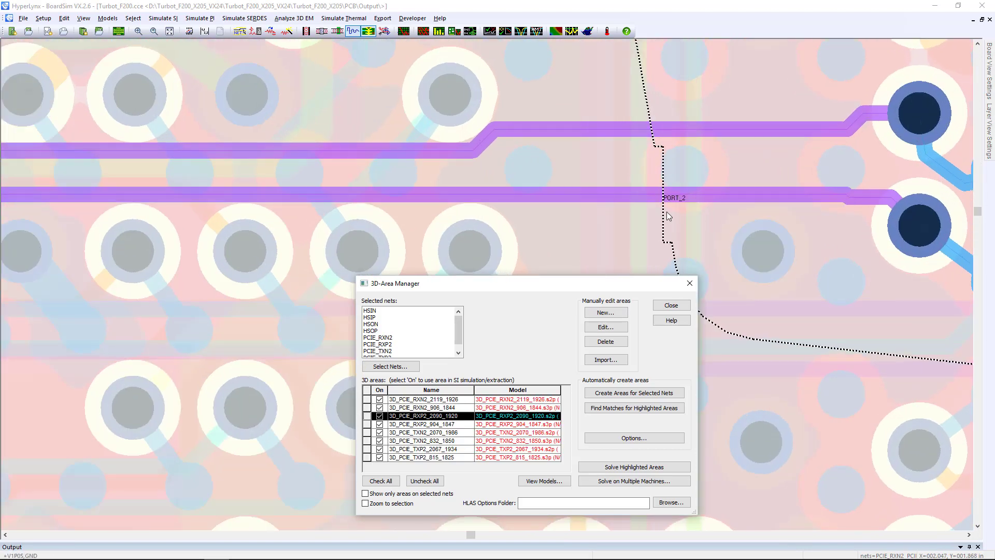
Open the 3D_PCIE_TXP2_815_1825 area settings and reshape its polygon edge and corner
click(616, 328)
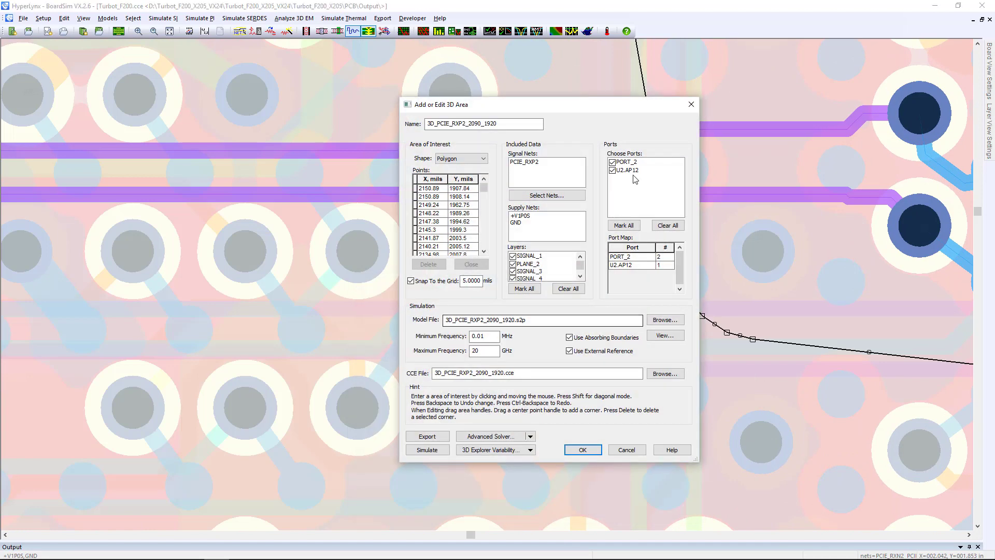
drag(629, 108, 409, 118)
click(662, 157)
mouse_move(662, 158)
mouse_down()
mouse_move(595, 168)
mouse_move(649, 167)
mouse_move(637, 153)
mouse_up()
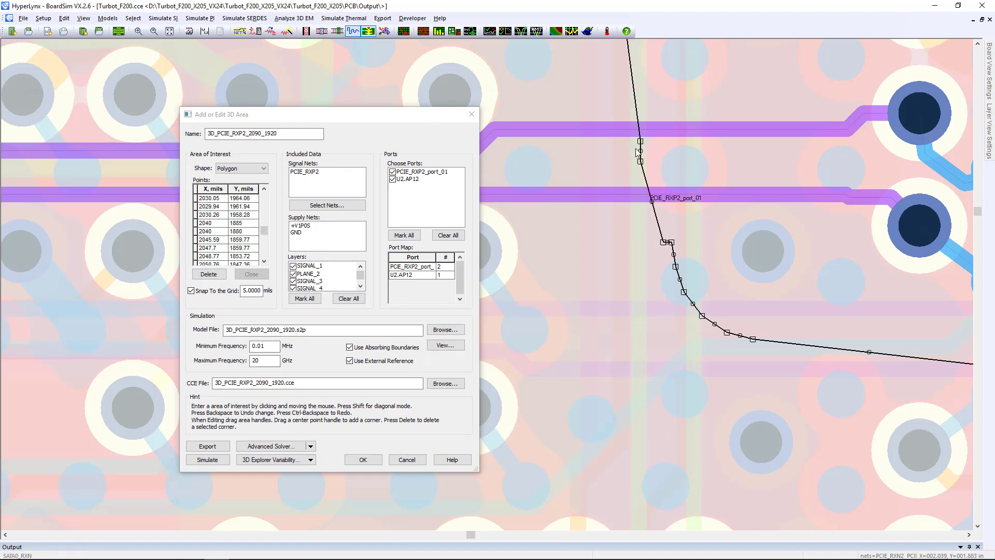
drag(666, 243, 661, 257)
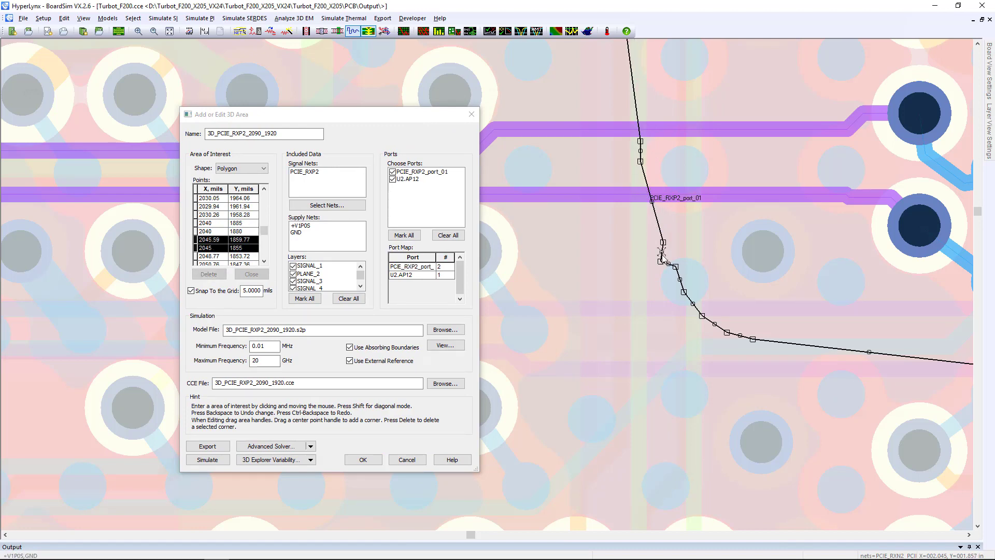
scroll(661, 256, down, 2)
scroll(661, 256, down, 1)
scroll(660, 258, down, 1)
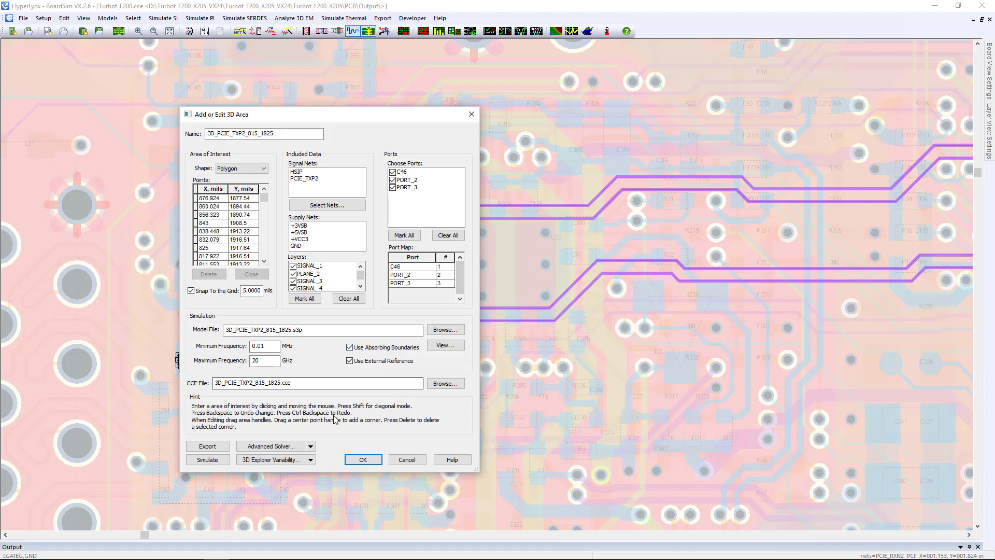
Load the area in the Full-Wave Solver, orbit it, and select its three vias
click(289, 449)
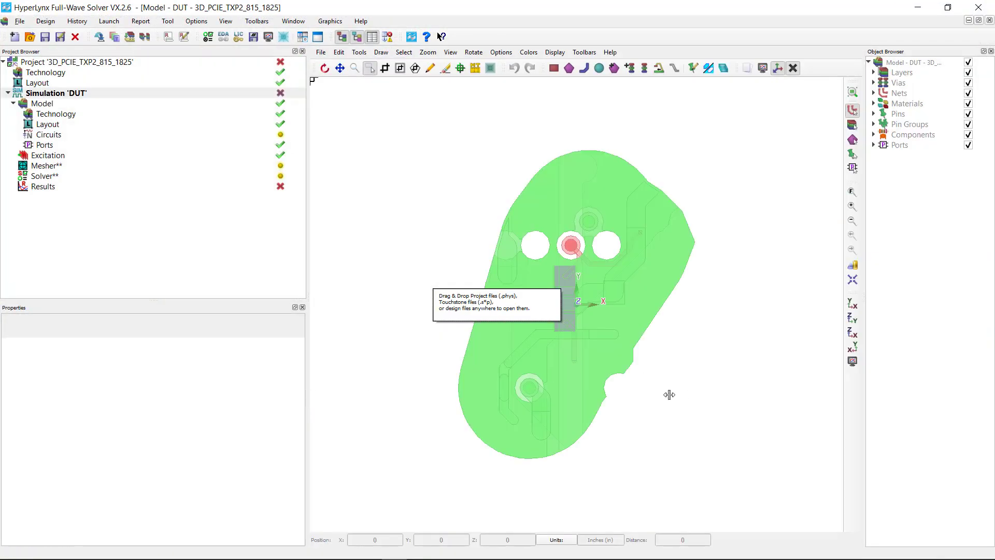
mouse_move(674, 396)
mouse_down()
mouse_move(708, 287)
mouse_move(628, 373)
mouse_move(615, 373)
mouse_move(689, 449)
mouse_move(738, 475)
mouse_up()
click(874, 82)
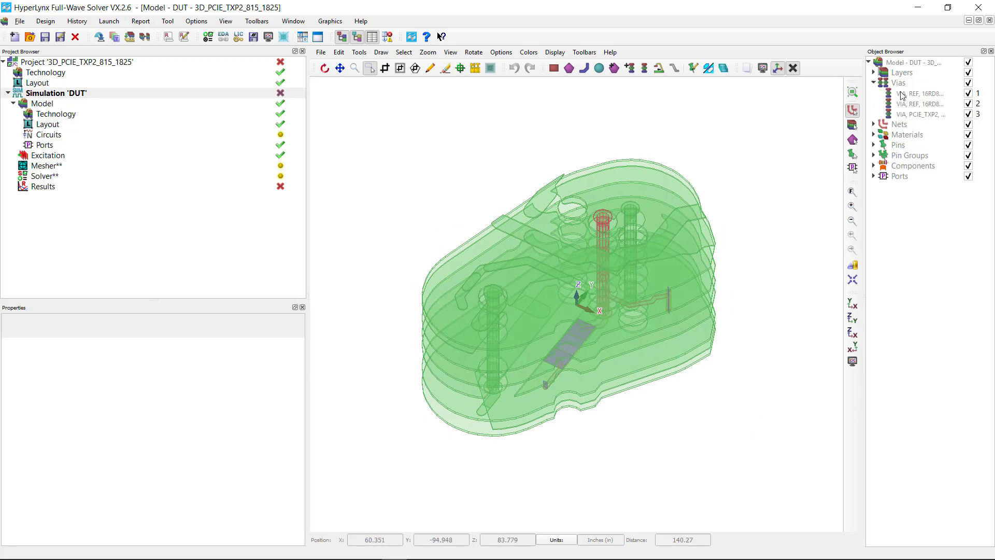
drag(902, 94, 902, 124)
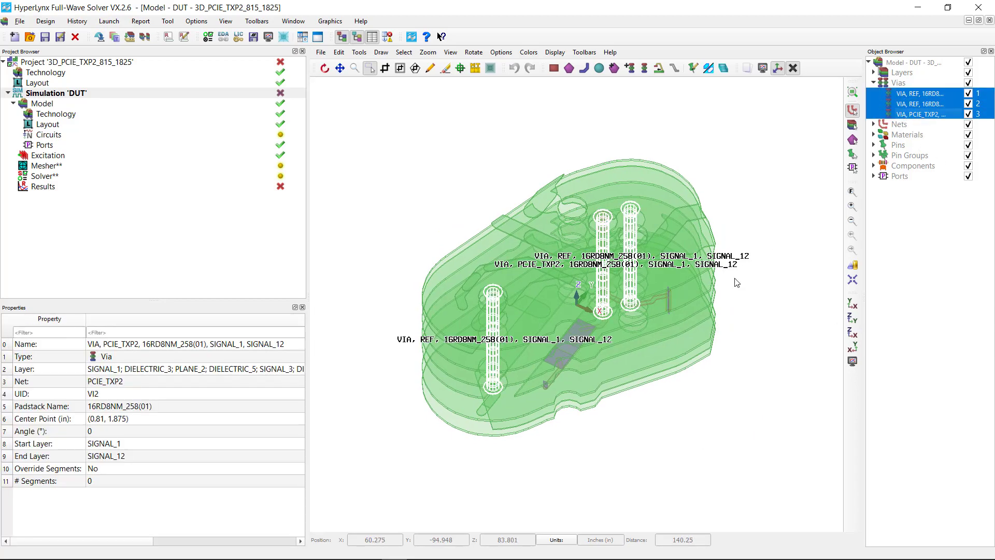
mouse_move(738, 280)
mouse_down()
mouse_move(786, 382)
mouse_move(929, 303)
mouse_up()
mouse_move(790, 290)
mouse_down()
mouse_move(835, 194)
mouse_move(788, 100)
mouse_move(789, 223)
mouse_move(773, 112)
mouse_move(772, 217)
mouse_move(808, 311)
mouse_up()
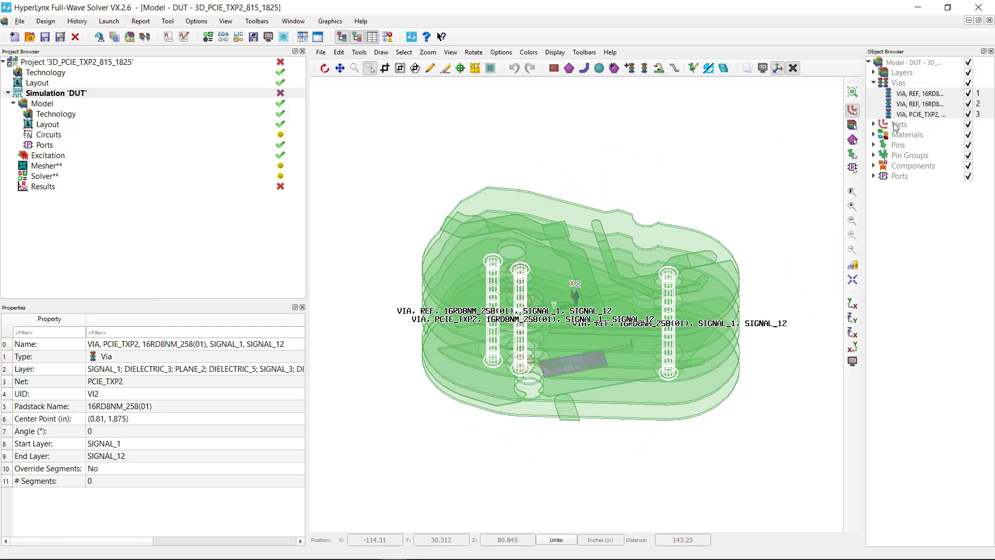
Select the three ports, starting with C46_PORT, then exit the solver
click(874, 176)
click(901, 188)
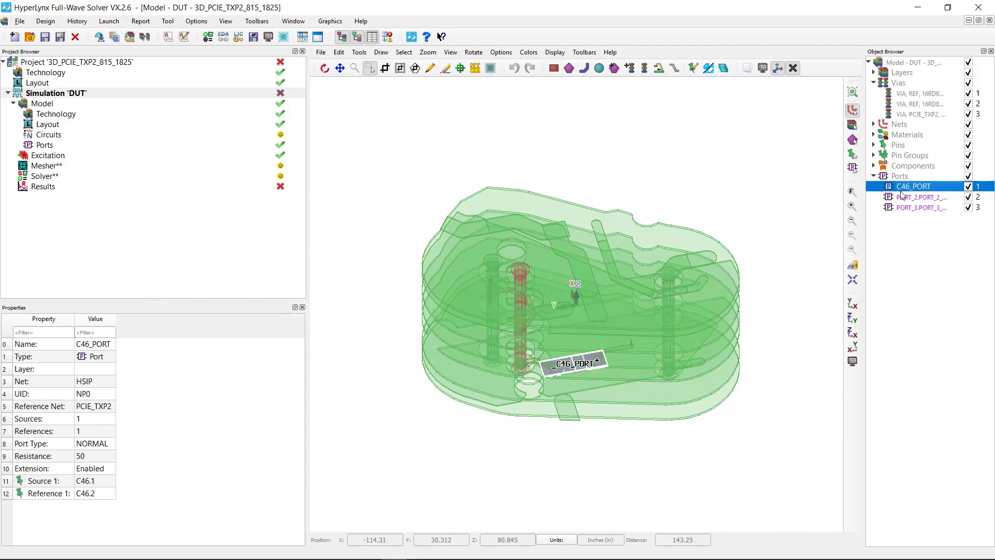
shift+click(906, 207)
mouse_move(748, 219)
mouse_down()
mouse_move(471, 131)
mouse_move(424, 40)
mouse_up()
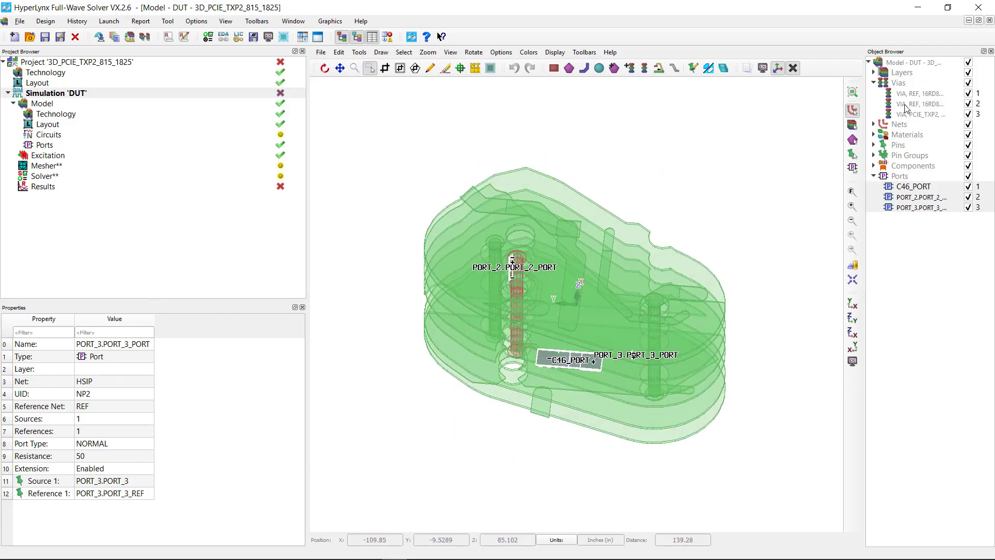
click(978, 10)
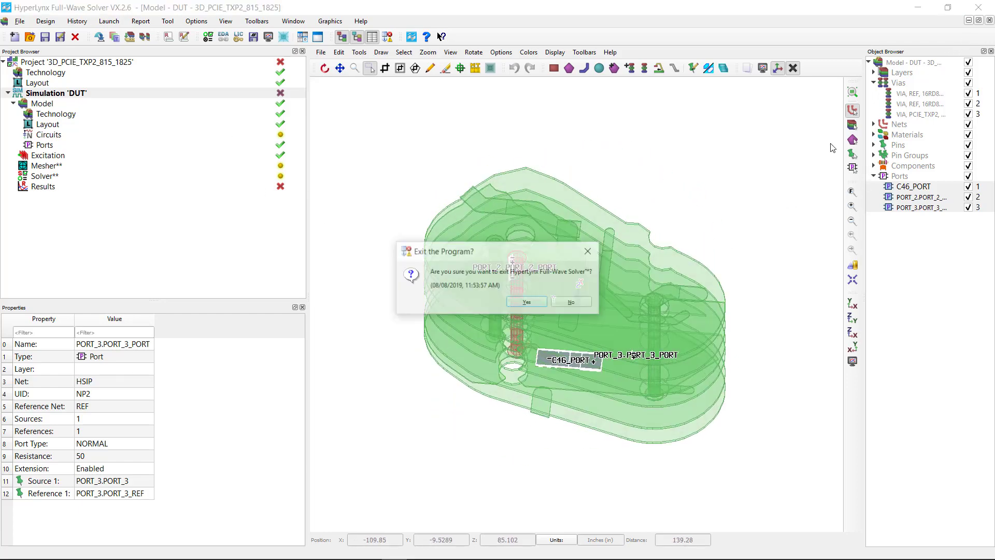
click(537, 302)
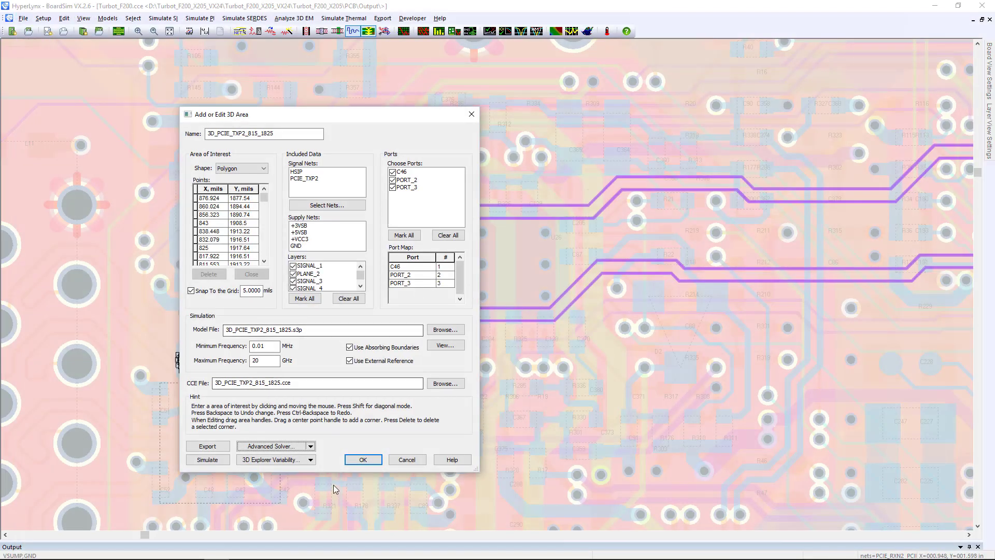
Close the area settings and select all eight areas to show their outlines
click(378, 462)
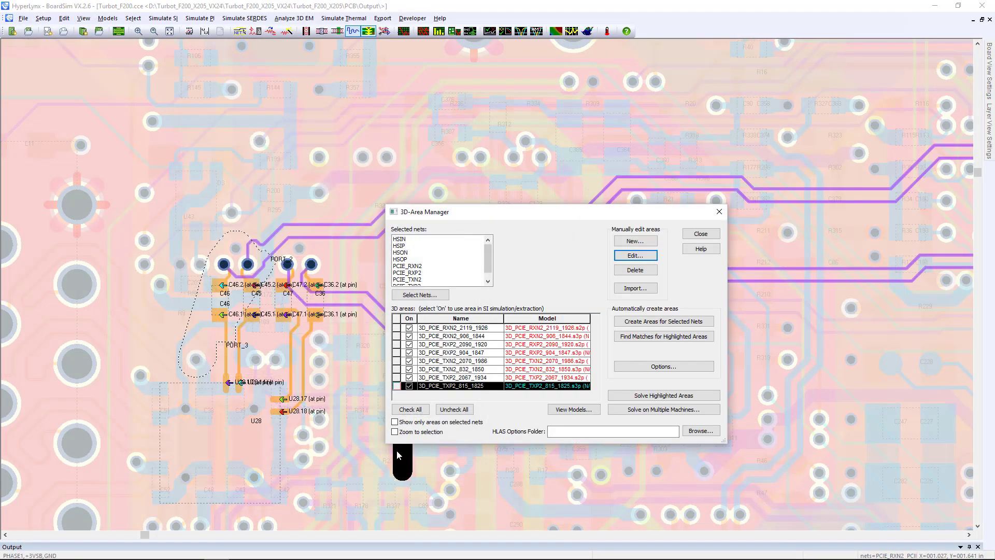
click(397, 328)
drag(397, 327, 399, 402)
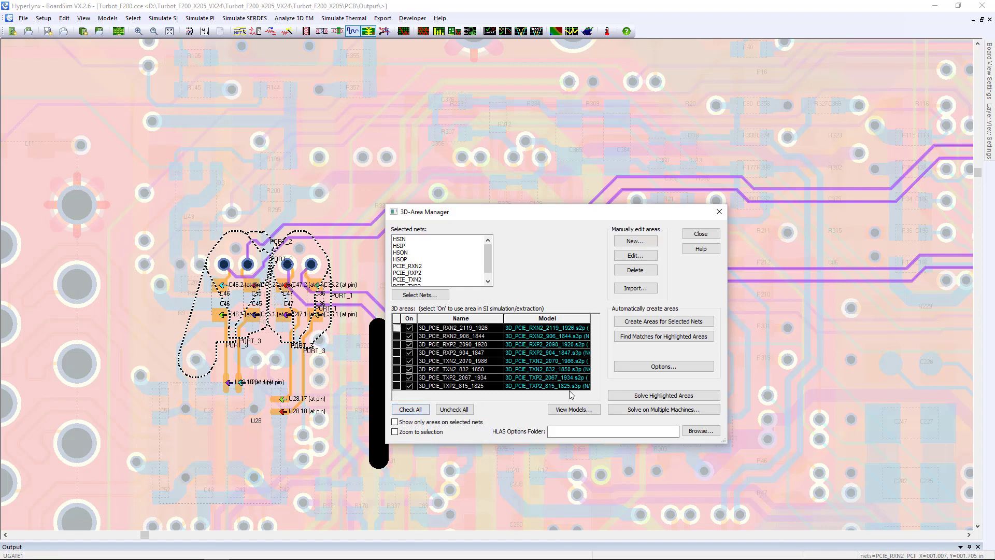
Preview 3D_PCIE_RXP2_904_1847, TXN2_832_1850 and TXP2_2067_1934, ending on 3D_PCIE_TXP2_815_1825
click(672, 399)
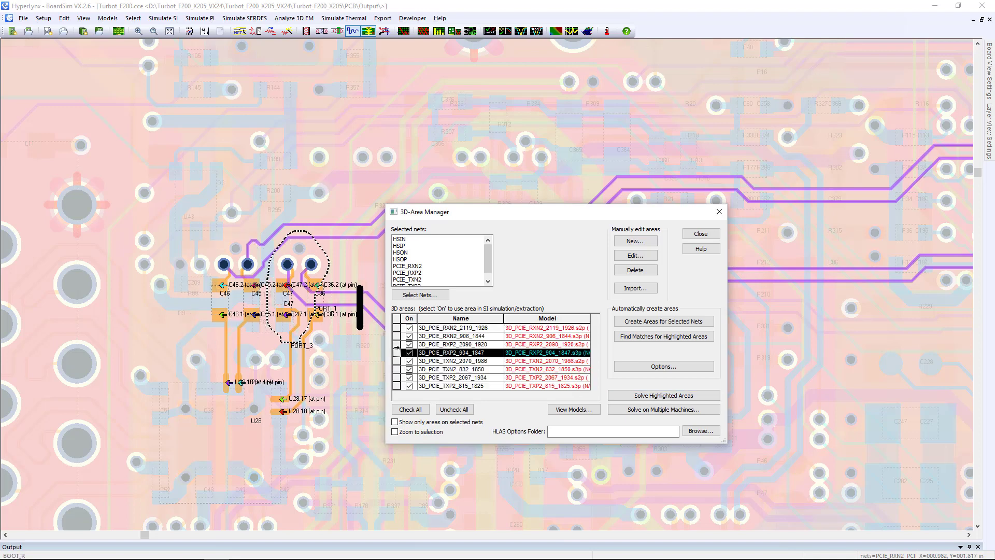
click(397, 369)
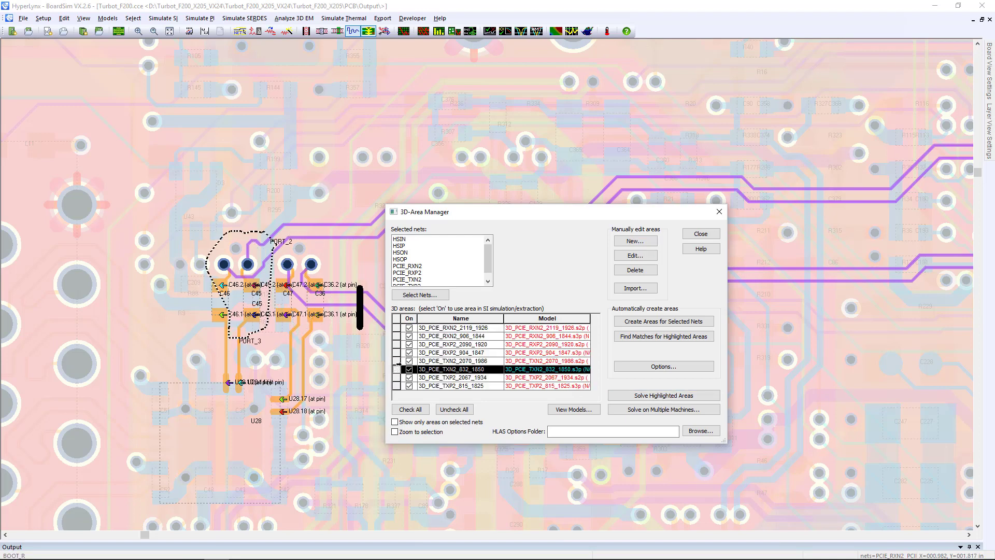
shift+click(399, 377)
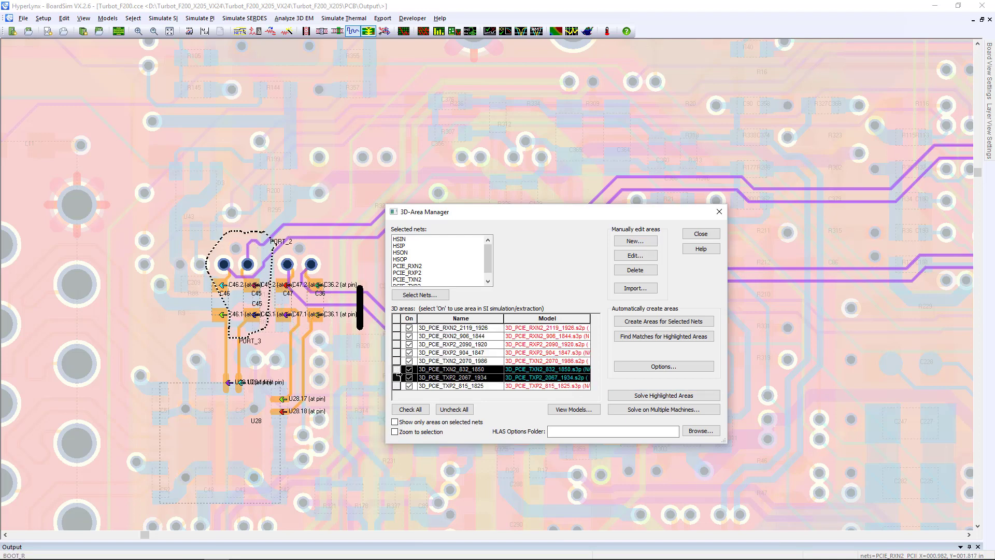
click(404, 386)
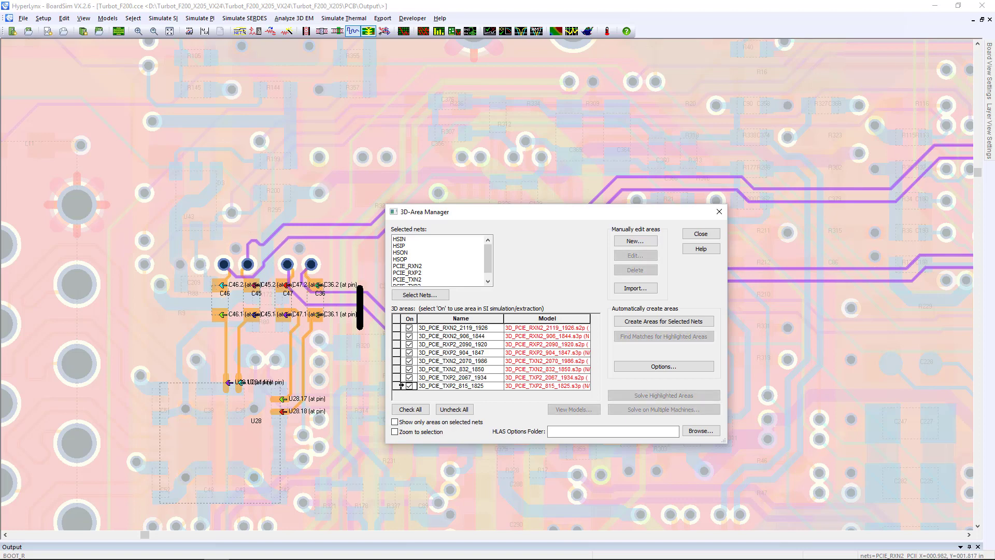
click(400, 386)
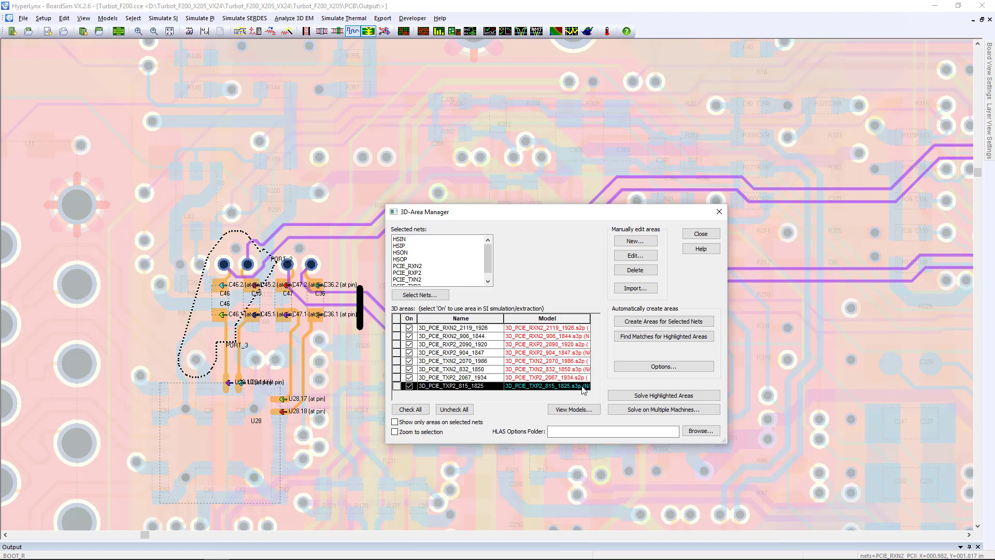
Open the 3D_PCIE_TXP2_815_1825 settings showing its S3P model and 0.01 MHz–20 GHz range
click(645, 259)
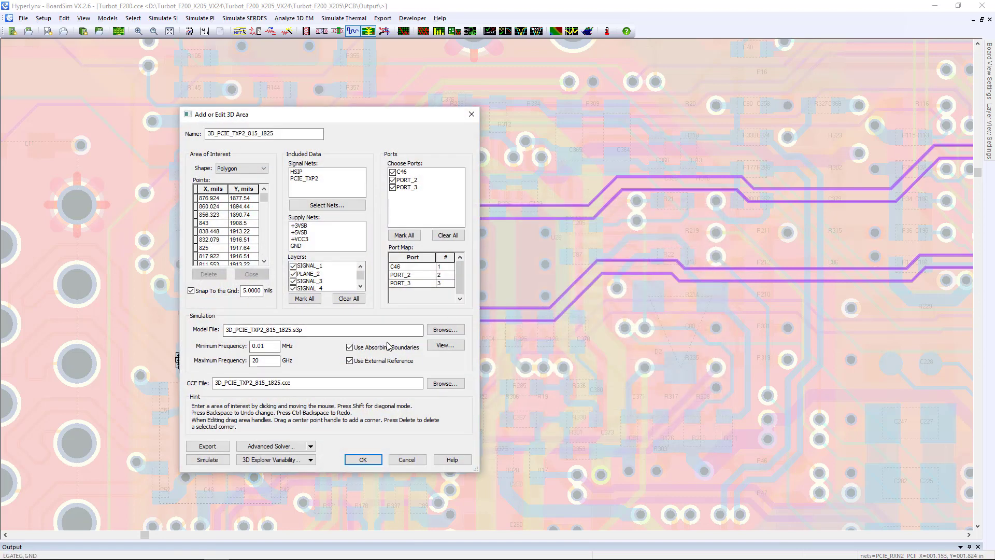